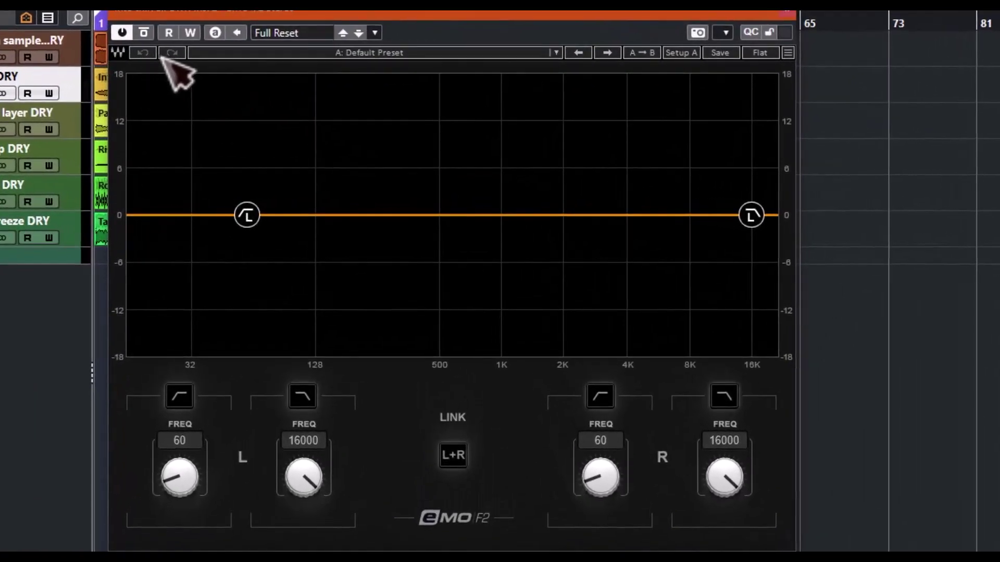
pyautogui.click(411, 56)
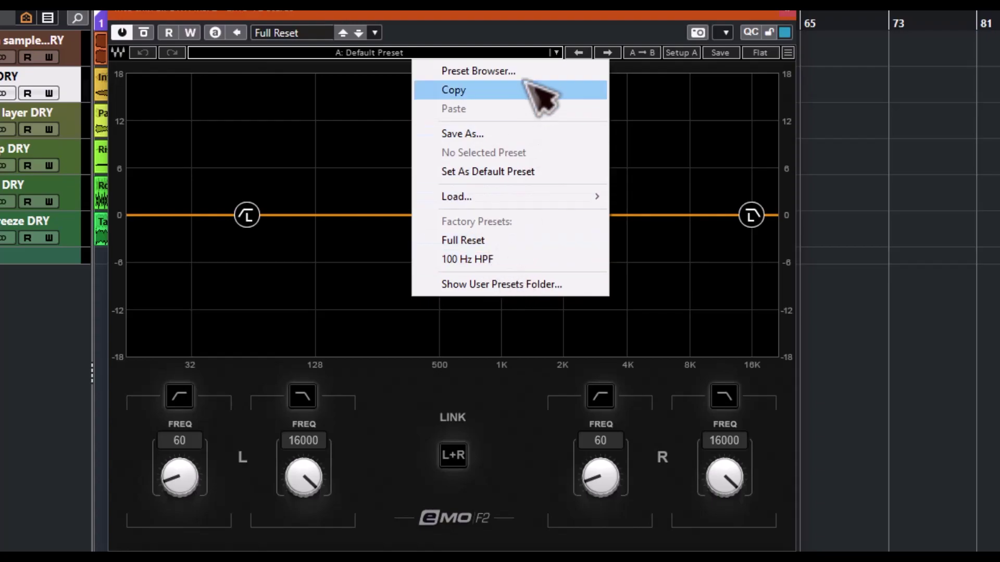
pyautogui.click(596, 60)
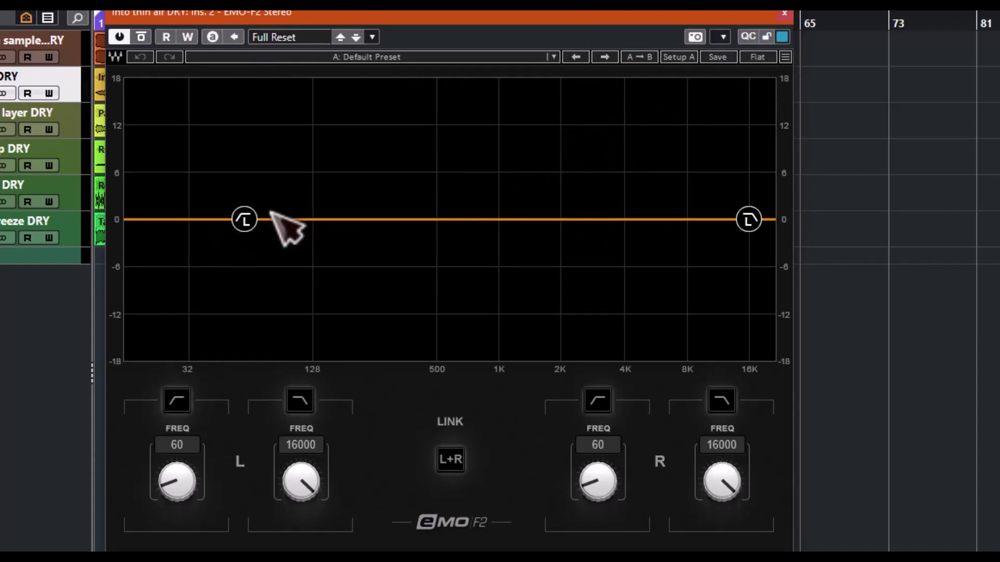
# Set the left channel's high-pass to 219 Hz and its low-pass to 1713 Hz, and flatten the response
pyautogui.moveTo(244, 219); pyautogui.dragTo(362, 219)
pyautogui.moveTo(748, 219); pyautogui.dragTo(547, 219)
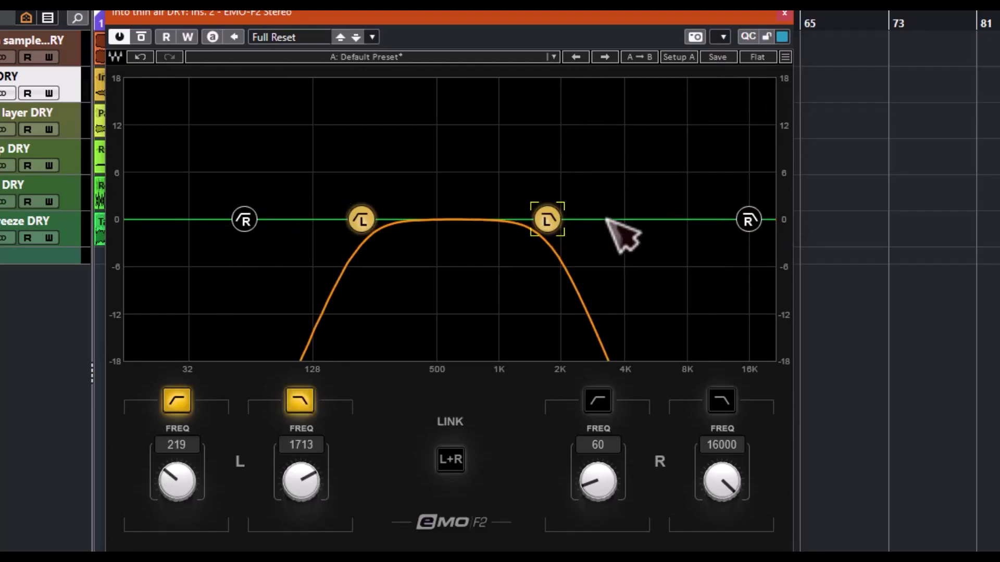
pyautogui.click(758, 59)
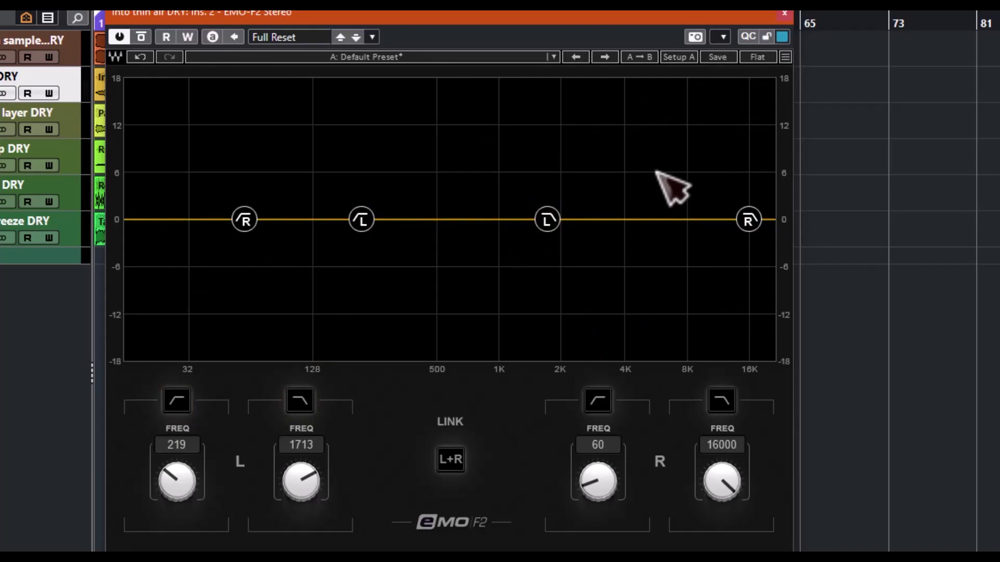
pyautogui.click(785, 57)
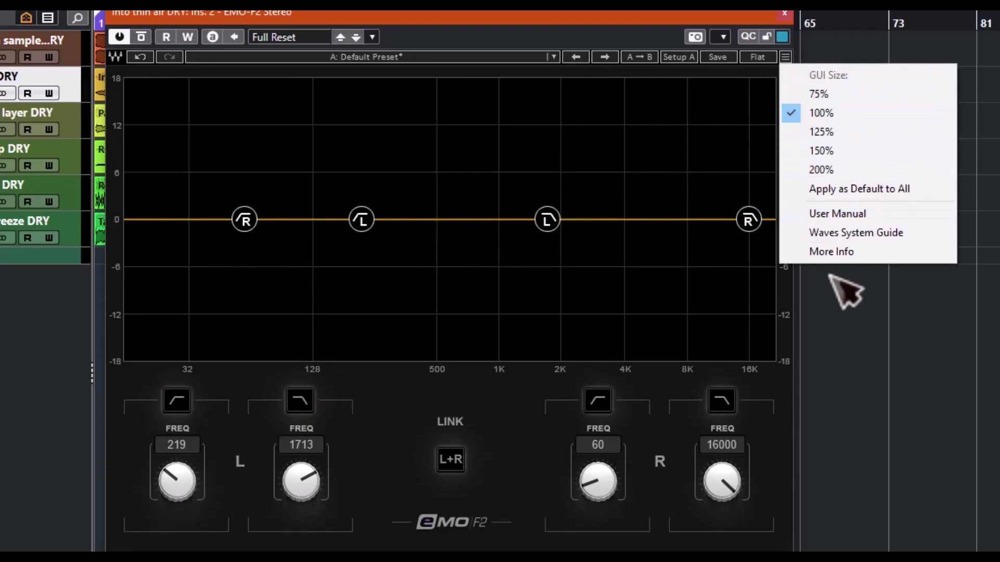
pyautogui.click(697, 138)
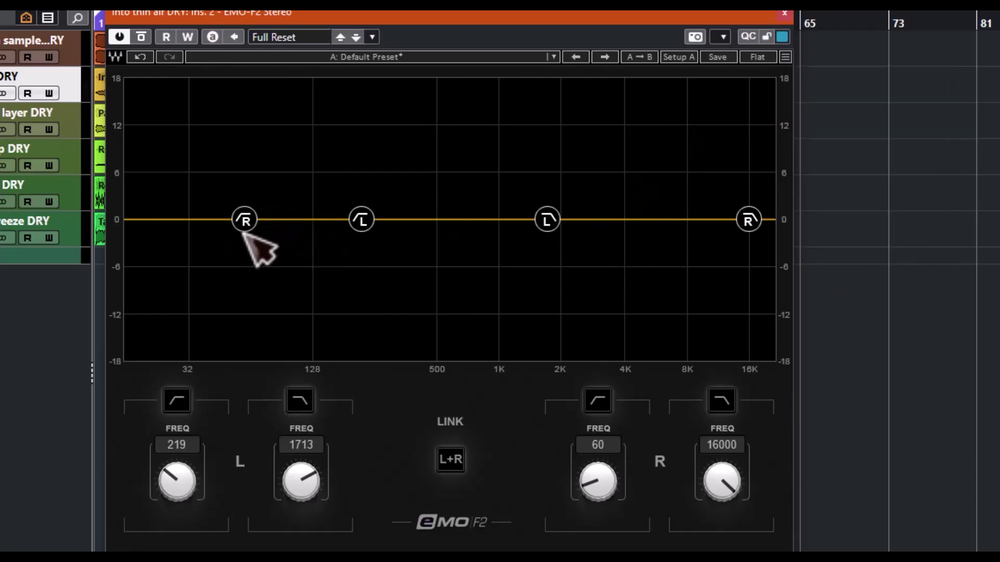
# Set the left channel's filters to 199 and 1823 Hz and the right channel's to 61 and 7512 Hz, and flatten the response
pyautogui.moveTo(244, 216)
pyautogui.mouseDown()
pyautogui.moveTo(275, 219)
pyautogui.moveTo(232, 219)
pyautogui.moveTo(247, 220)
pyautogui.mouseUp()
pyautogui.moveTo(361, 220)
pyautogui.mouseDown()
pyautogui.moveTo(375, 219)
pyautogui.moveTo(354, 220)
pyautogui.mouseUp()
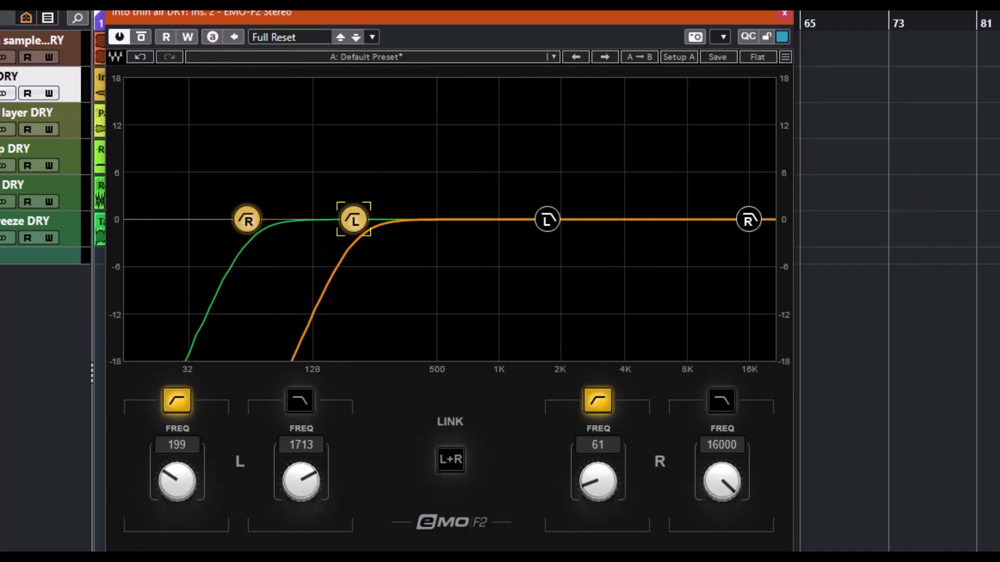
pyautogui.moveTo(546, 220)
pyautogui.mouseDown()
pyautogui.moveTo(473, 217)
pyautogui.moveTo(552, 219)
pyautogui.mouseUp()
pyautogui.moveTo(736, 223); pyautogui.dragTo(667, 222)
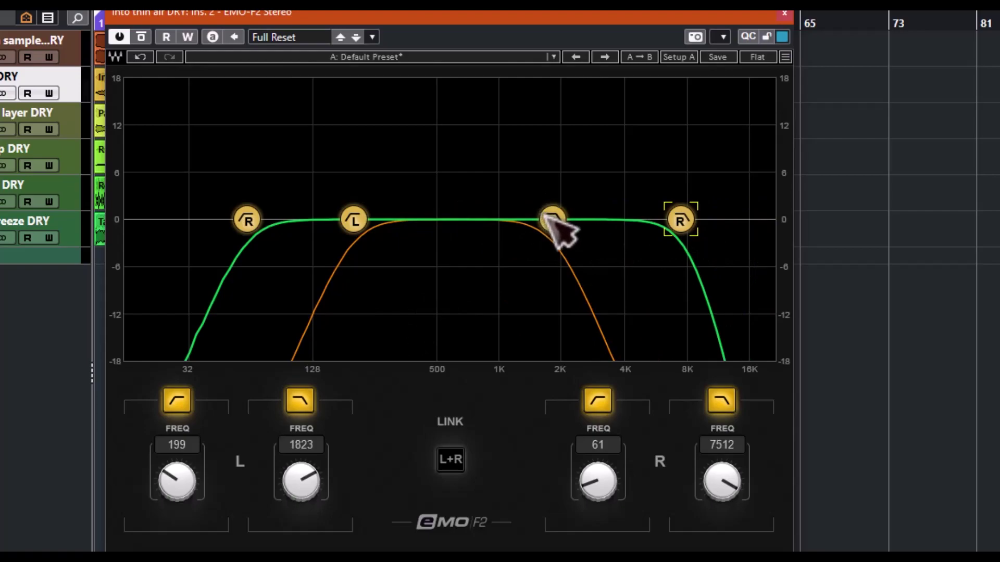
pyautogui.click(761, 57)
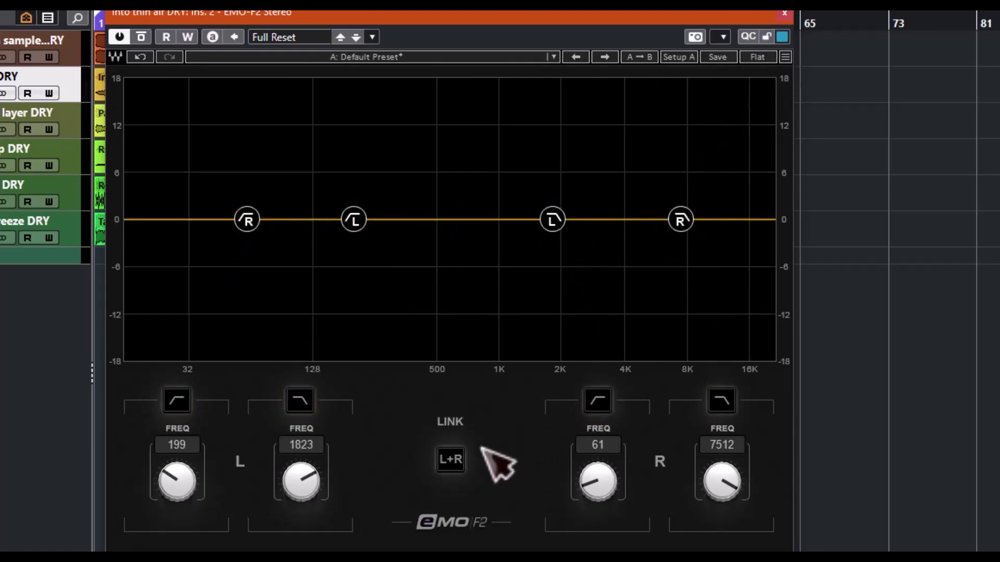
# Link both channels, shift the left filters to 159 and 1871 Hz and the right to 49 and 7712 Hz, and flatten the response
pyautogui.click(450, 459)
pyautogui.moveTo(246, 220)
pyautogui.mouseDown()
pyautogui.moveTo(250, 229)
pyautogui.moveTo(227, 220)
pyautogui.mouseUp()
pyautogui.moveTo(552, 220); pyautogui.dragTo(555, 220)
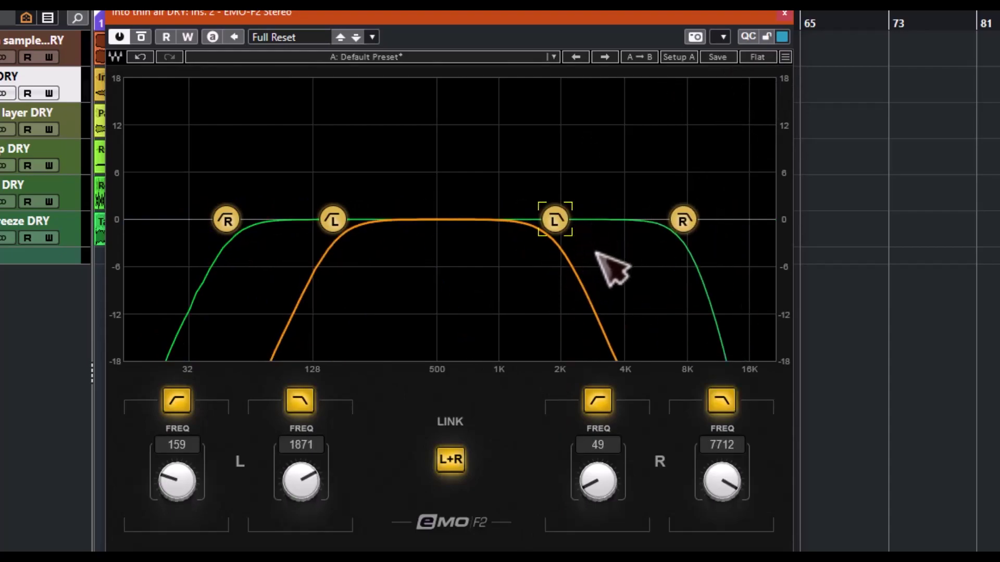
pyautogui.click(759, 58)
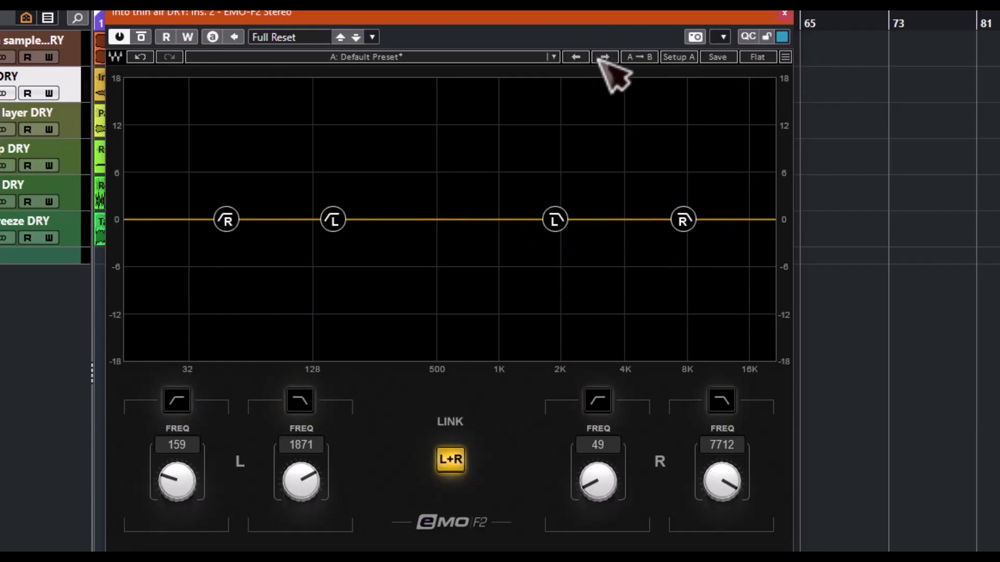
# Load the Full Reset factory preset and set the linked high-pass to 93 Hz and low-pass to 3816 Hz
pyautogui.click(553, 57)
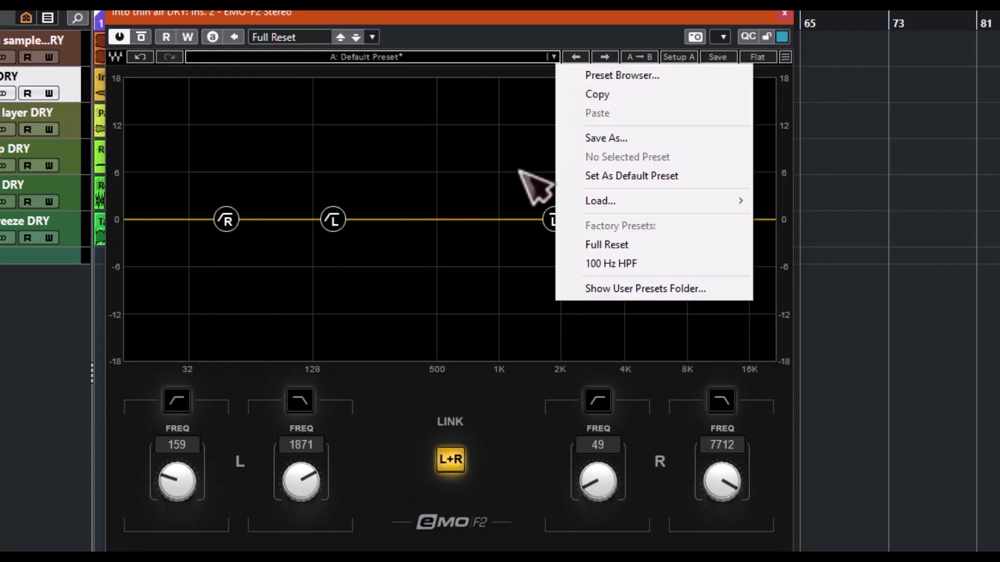
pyautogui.click(617, 245)
pyautogui.moveTo(246, 219); pyautogui.dragTo(270, 219)
pyautogui.moveTo(750, 221); pyautogui.dragTo(619, 220)
pyautogui.moveTo(182, 491); pyautogui.dragTo(182, 483)
pyautogui.click(180, 404)
pyautogui.click(182, 406)
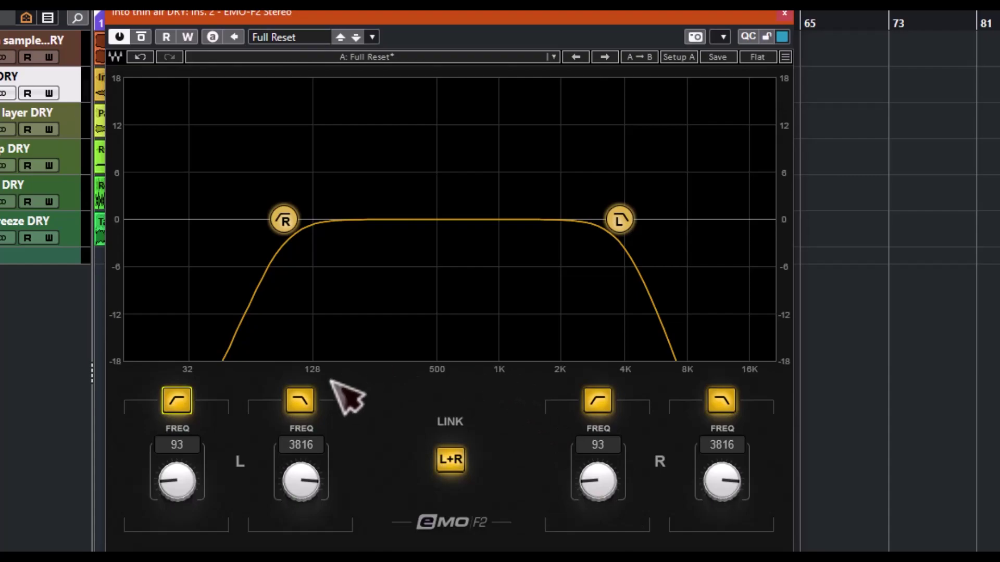
# Switch off the linked high-pass and low-pass filters and take the plug-in out of bypass
pyautogui.click(446, 461)
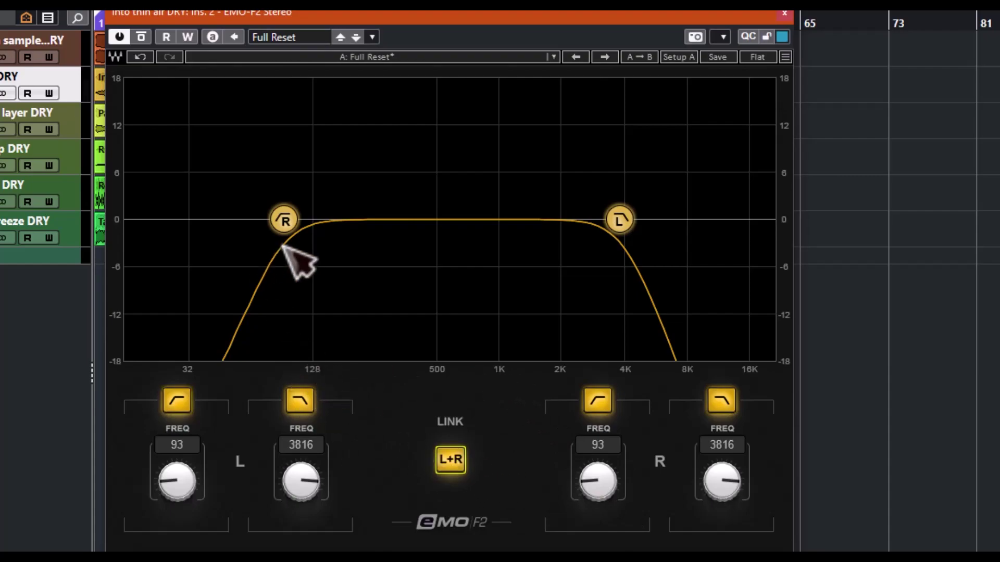
pyautogui.click(177, 401)
pyautogui.click(300, 401)
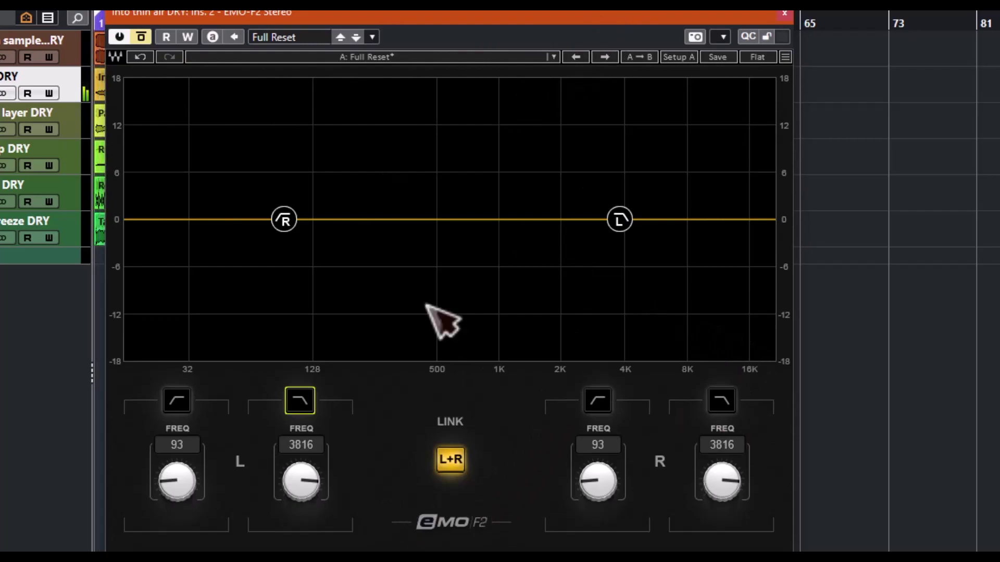
pyautogui.click(141, 40)
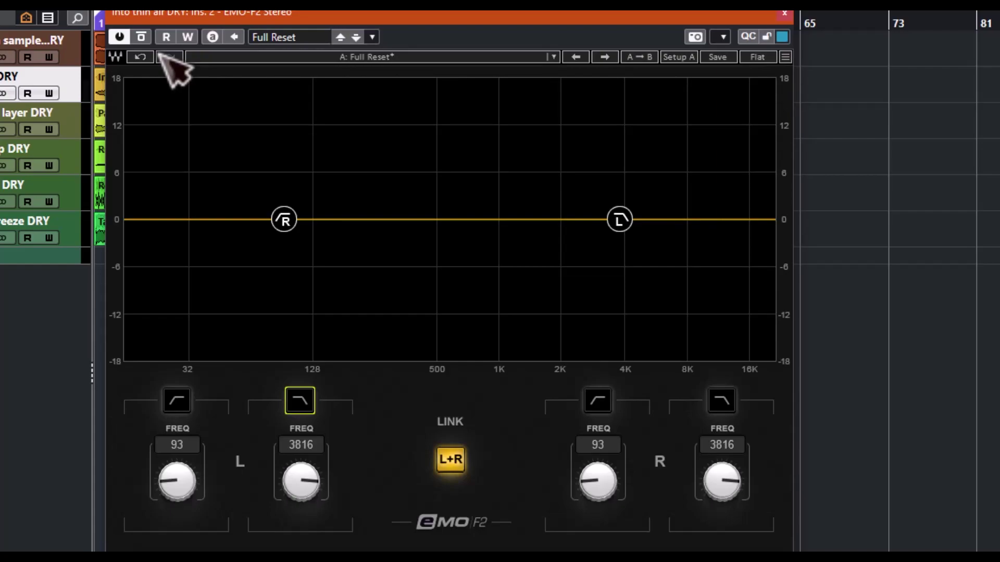
# Audition the linked filters one at a time, with the high-pass at 83 Hz and the low-pass at 4577 Hz
pyautogui.click(186, 407)
pyautogui.click(186, 407)
pyautogui.click(188, 405)
pyautogui.moveTo(283, 220)
pyautogui.mouseDown()
pyautogui.moveTo(618, 219)
pyautogui.moveTo(141, 220)
pyautogui.moveTo(275, 219)
pyautogui.mouseUp()
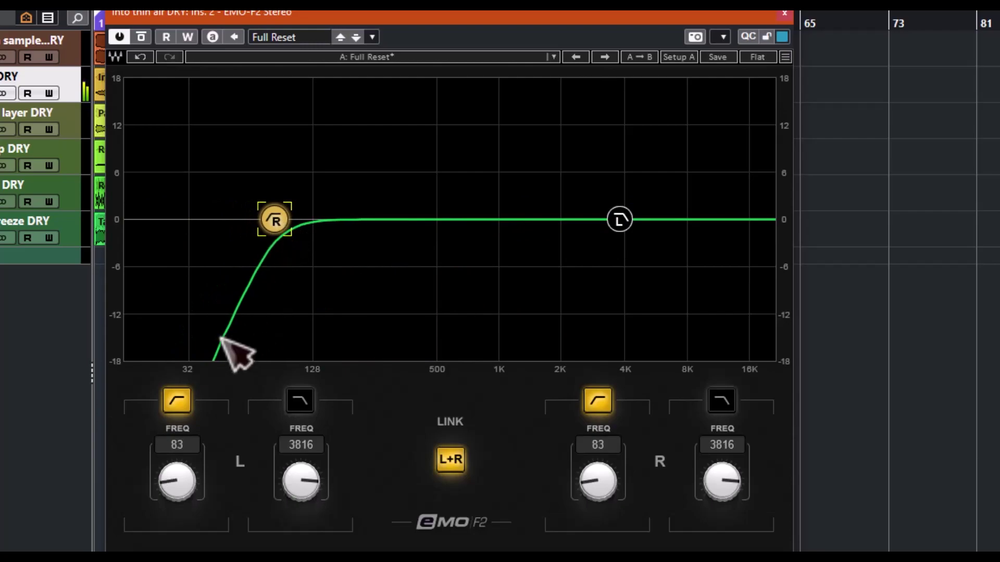
pyautogui.click(177, 401)
pyautogui.moveTo(618, 219)
pyautogui.mouseDown()
pyautogui.moveTo(273, 219)
pyautogui.moveTo(750, 219)
pyautogui.moveTo(636, 219)
pyautogui.mouseUp()
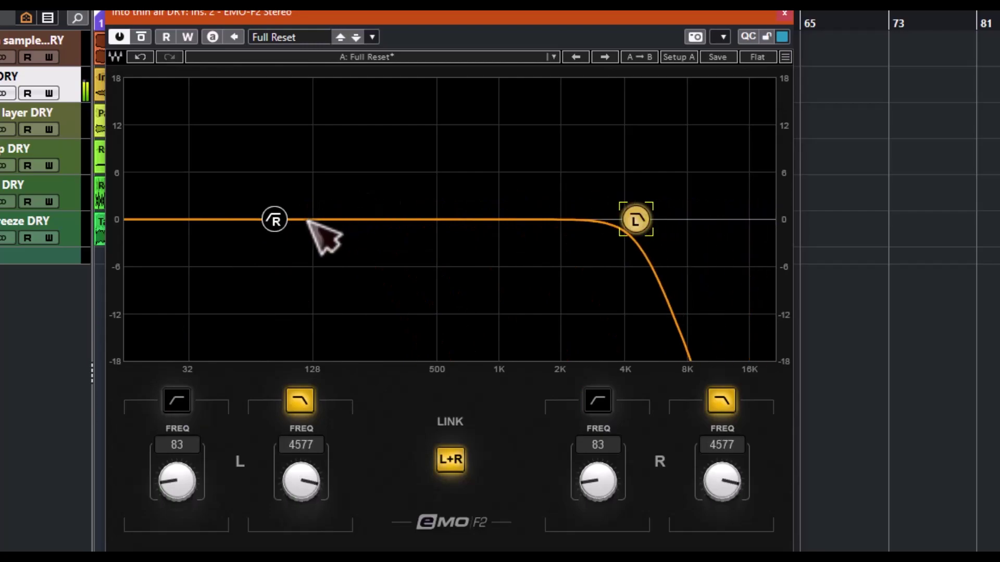
# Narrow the linked pass band to 525–2072 Hz and shift it down to 262–1098 Hz
pyautogui.click(275, 219)
pyautogui.moveTo(274, 219); pyautogui.dragTo(439, 220)
pyautogui.moveTo(636, 220); pyautogui.dragTo(565, 219)
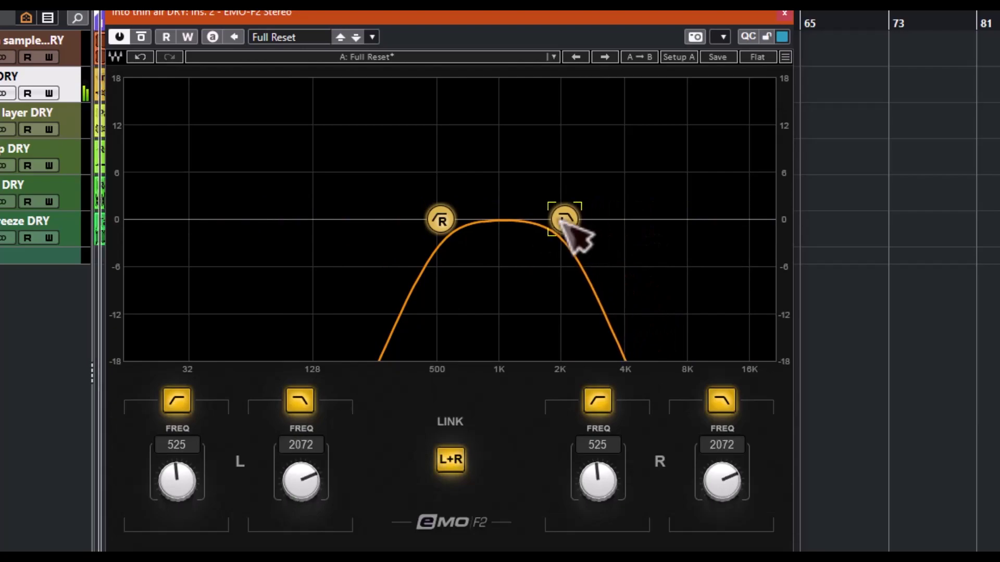
pyautogui.moveTo(439, 219); pyautogui.dragTo(377, 220)
pyautogui.moveTo(565, 220); pyautogui.dragTo(508, 219)
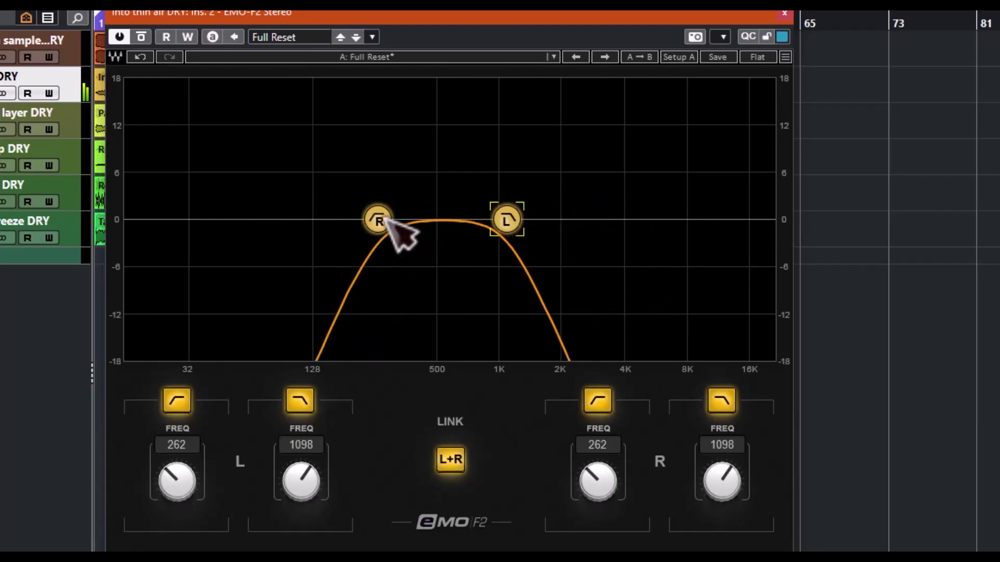
# Widen the linked pass band to a 107 Hz high-pass and a 4484 Hz low-pass, and switch both filters off
pyautogui.moveTo(388, 220); pyautogui.dragTo(266, 219)
pyautogui.moveTo(508, 219); pyautogui.dragTo(770, 220)
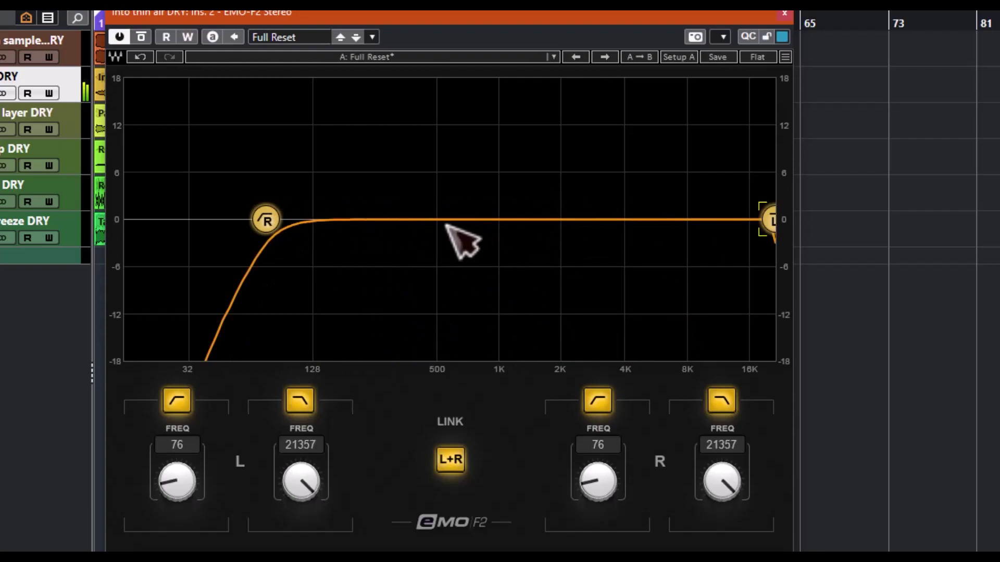
pyautogui.moveTo(267, 220); pyautogui.dragTo(298, 219)
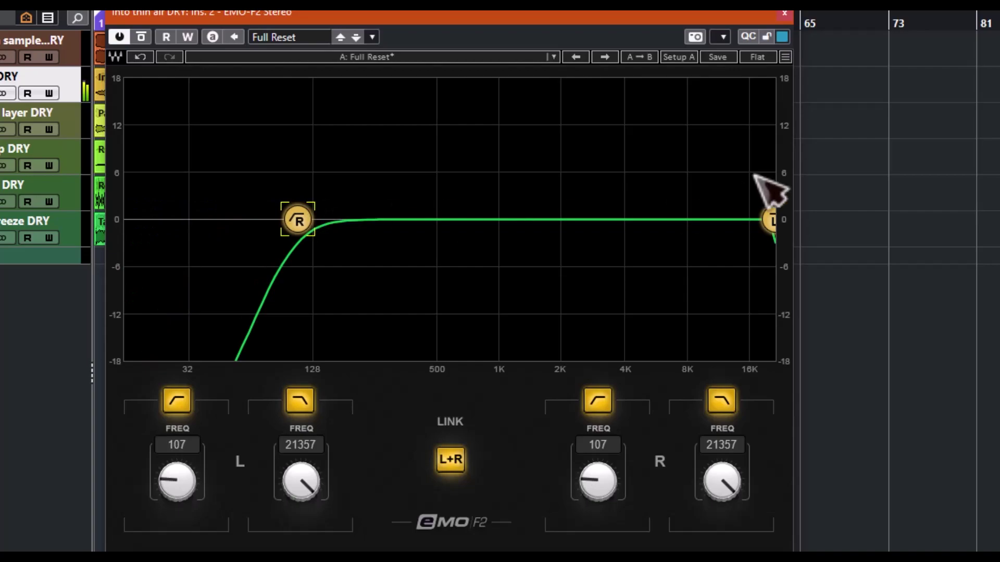
pyautogui.click(772, 221)
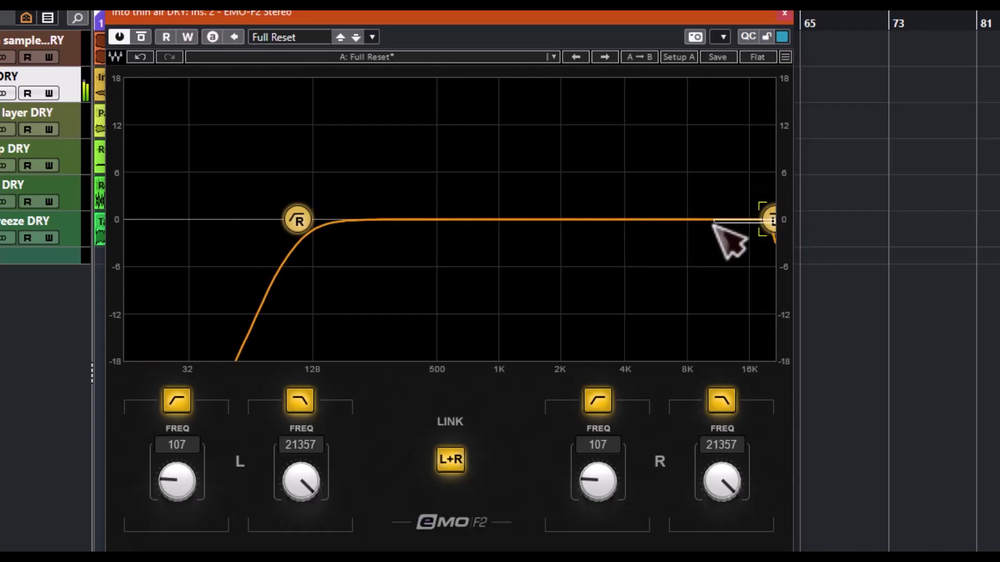
pyautogui.moveTo(766, 219); pyautogui.dragTo(634, 219)
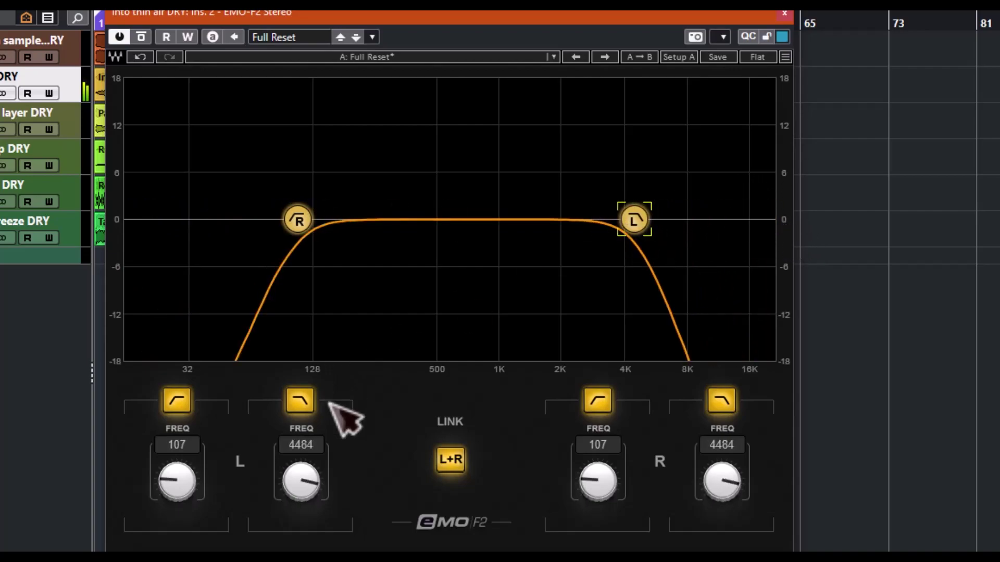
pyautogui.click(177, 400)
pyautogui.click(299, 400)
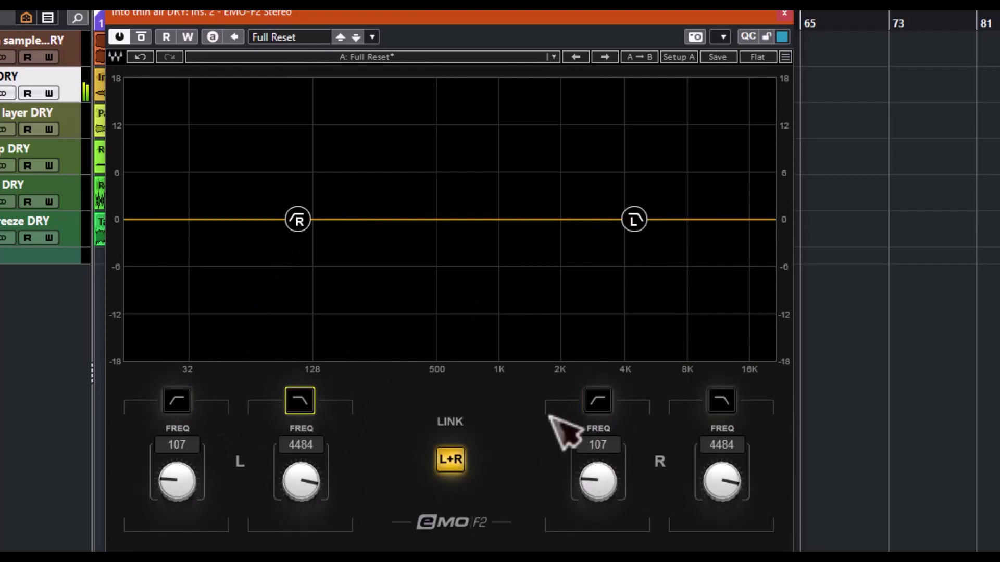
# Unlink the left and right channels and engage separate high-pass and low-pass filters at different frequencies on each side
pyautogui.click(451, 460)
pyautogui.click(179, 401)
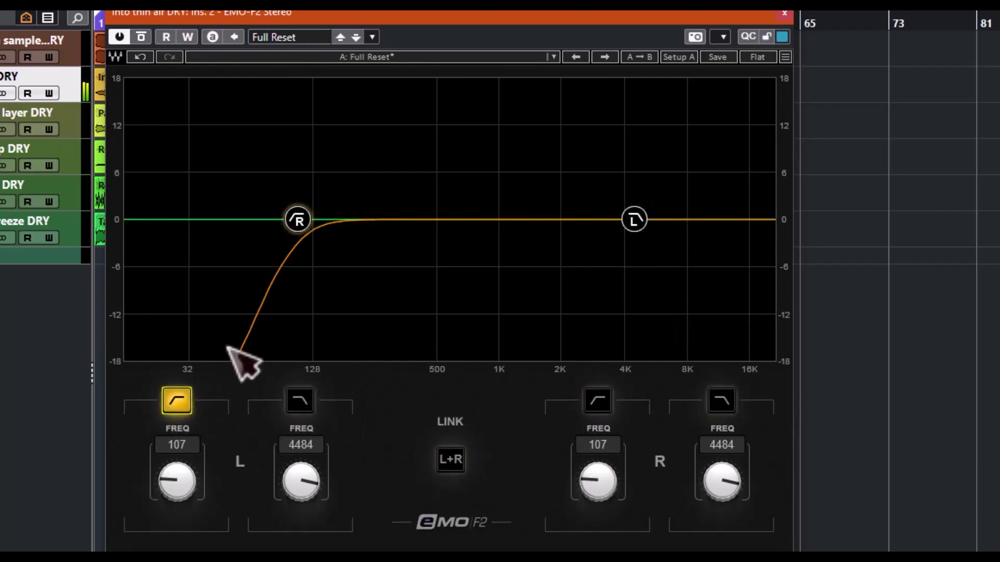
pyautogui.moveTo(302, 224); pyautogui.dragTo(423, 225)
pyautogui.click(722, 401)
pyautogui.moveTo(635, 220); pyautogui.dragTo(748, 219)
pyautogui.moveTo(634, 220); pyautogui.dragTo(504, 219)
# Set the left channel's high-pass to 2354 Hz and low-pass to 16586 Hz, and the right's to 720 Hz and 2747 Hz
pyautogui.moveTo(421, 220); pyautogui.dragTo(469, 219)
pyautogui.moveTo(298, 219); pyautogui.dragTo(573, 219)
pyautogui.moveTo(747, 219); pyautogui.dragTo(622, 220)
pyautogui.click(506, 220)
pyautogui.moveTo(506, 220); pyautogui.dragTo(469, 220)
pyautogui.moveTo(620, 219); pyautogui.dragTo(523, 214)
pyautogui.moveTo(481, 213); pyautogui.dragTo(690, 213)
pyautogui.moveTo(575, 218); pyautogui.dragTo(751, 218)
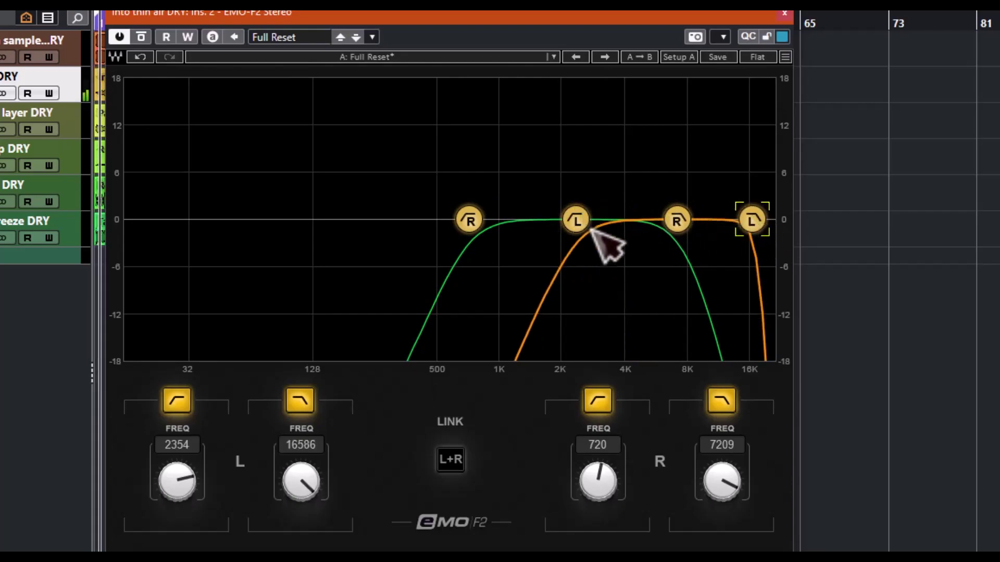
pyautogui.moveTo(677, 220); pyautogui.dragTo(578, 218)
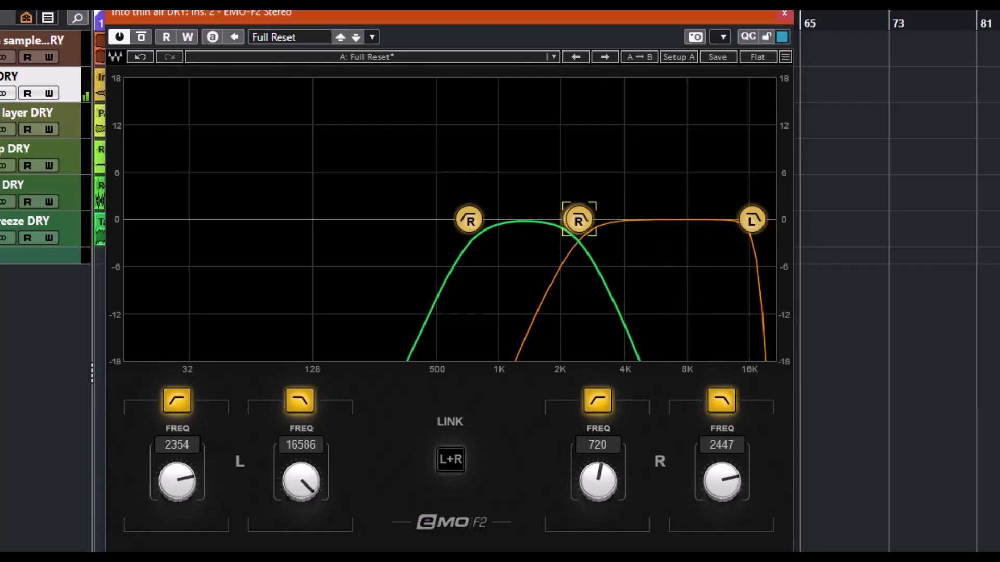
pyautogui.moveTo(726, 487); pyautogui.dragTo(720, 489)
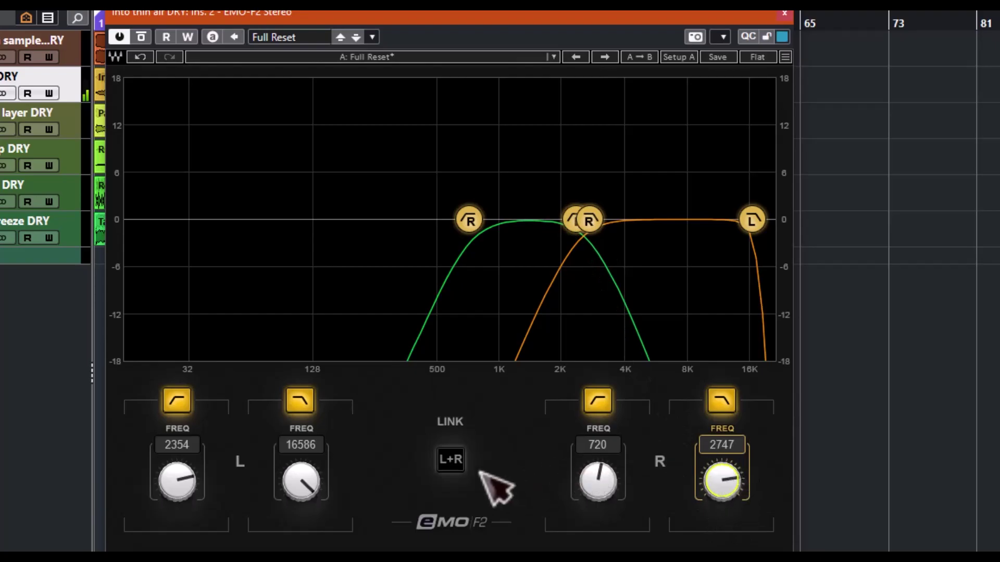